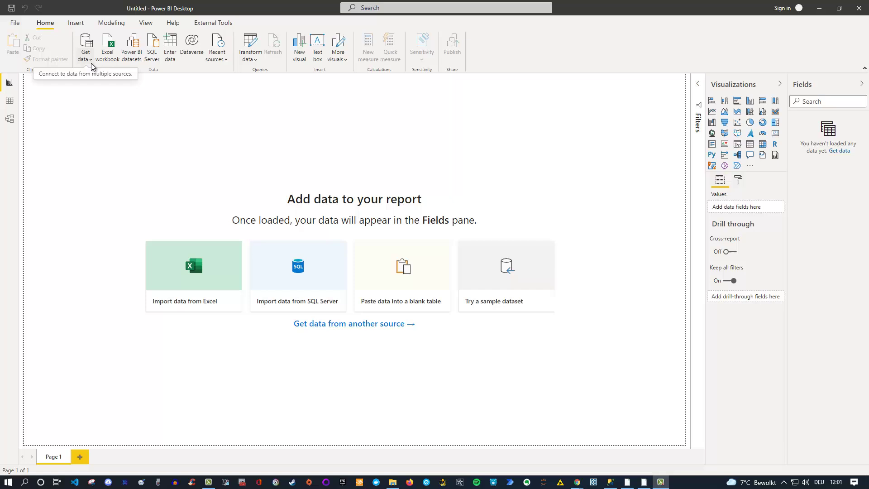
Connect to the local SQLEXPRESS SQL Server instance using DirectQuery connectivity mode.
left_click(306, 278)
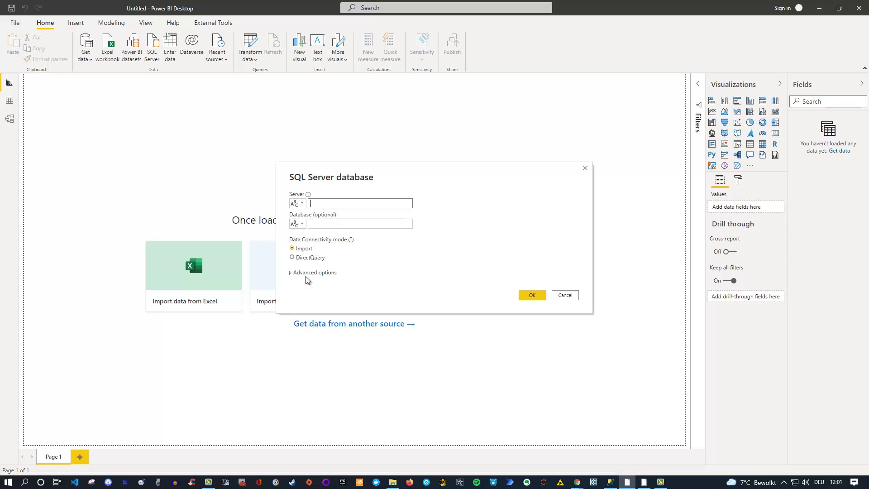
type("DESKTOP-5AI3SDB\\SQLEXPRESS")
left_click(320, 221)
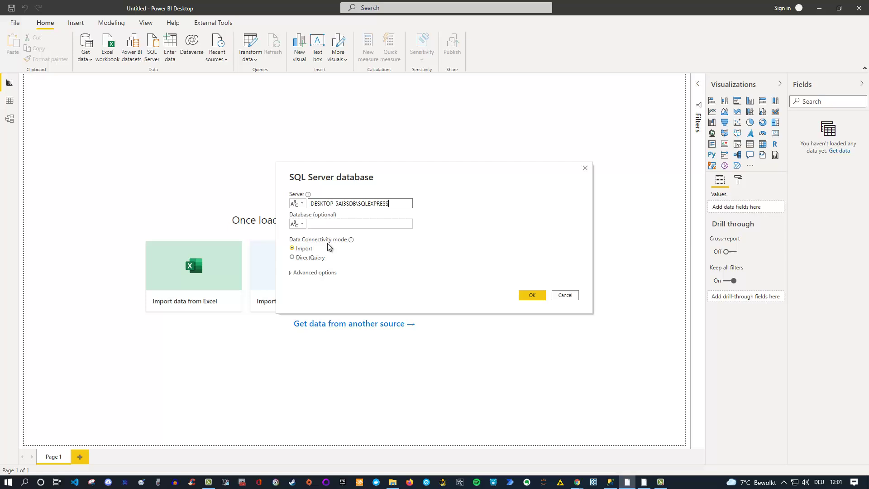
left_click(290, 273)
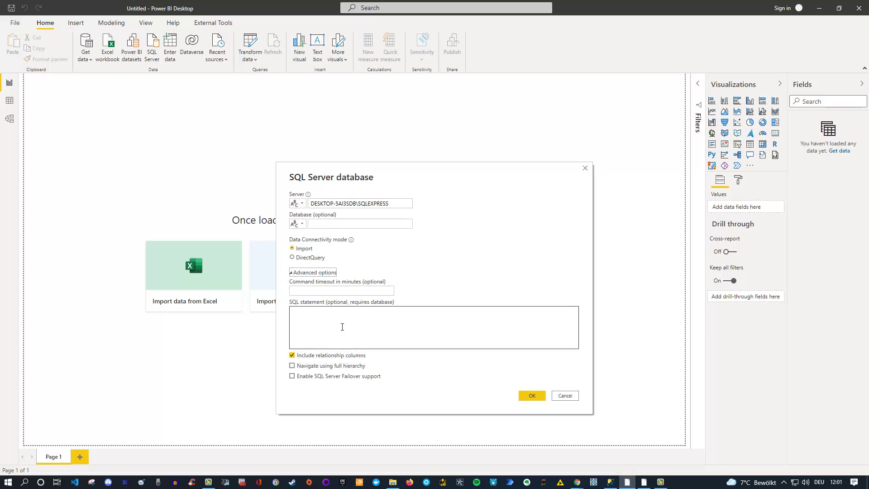
left_click(291, 273)
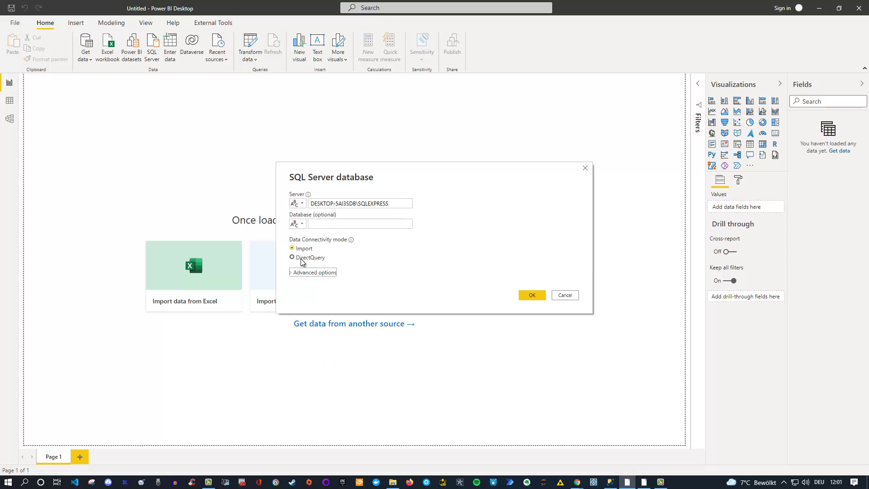
left_click(294, 259)
mouse_move(351, 243)
left_click(530, 294)
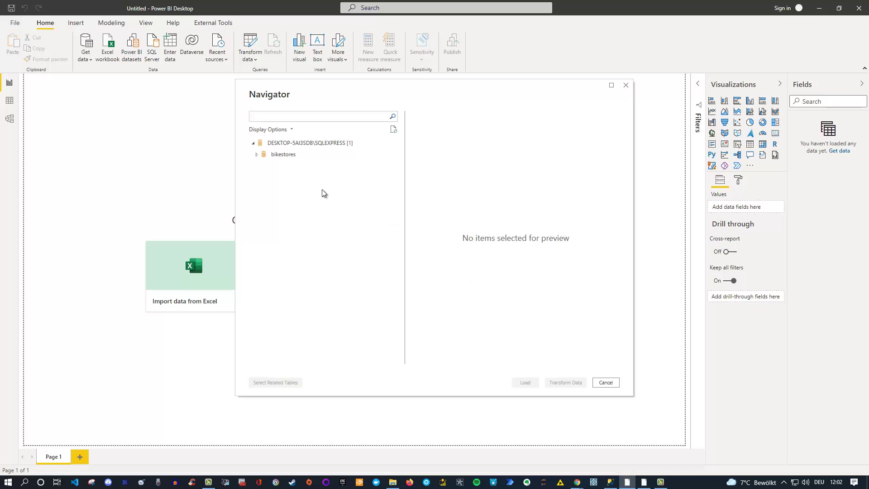
Select Employeetbl, Orderstbl and Suppliertbl under bikestores and load them.
left_click(256, 155)
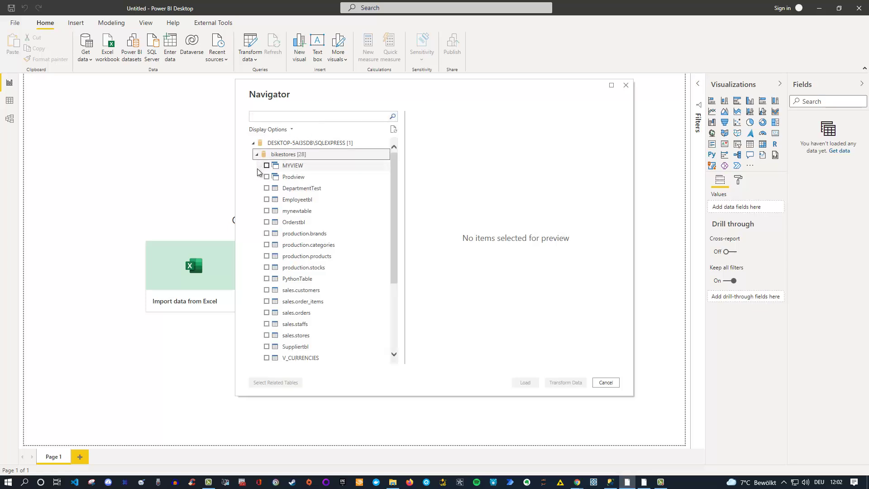
left_click(266, 199)
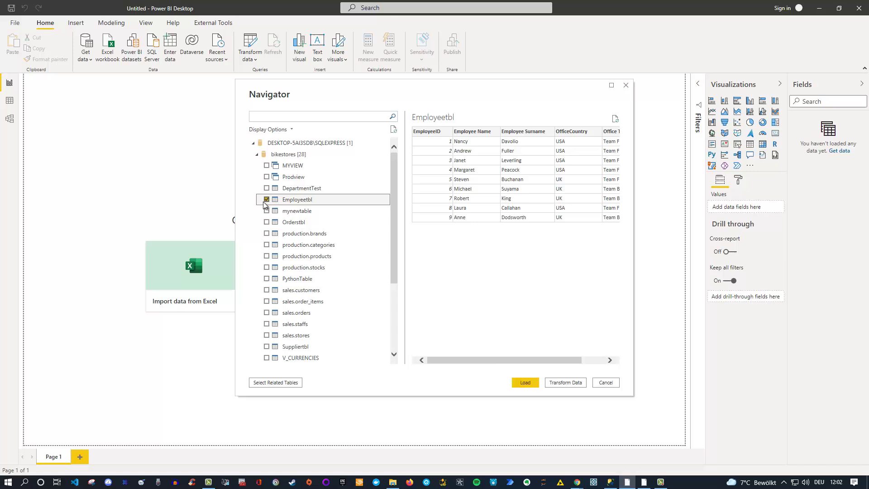
left_click(269, 223)
left_click(267, 222)
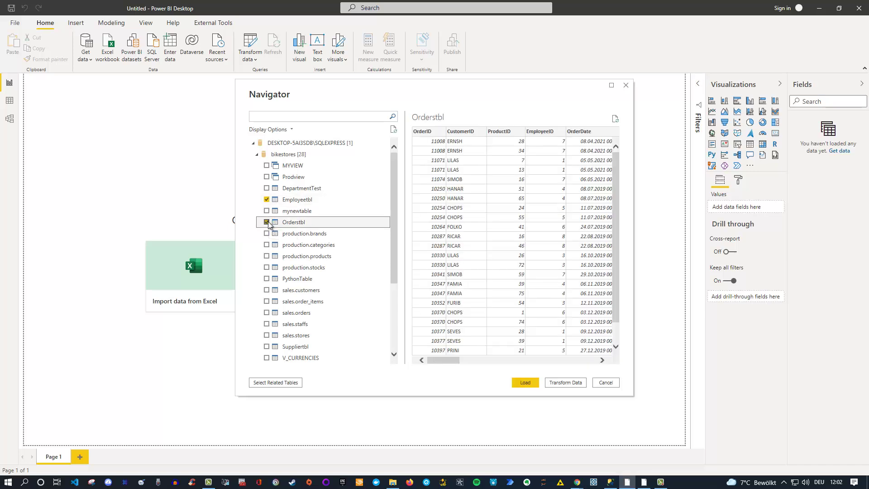
left_click(266, 346)
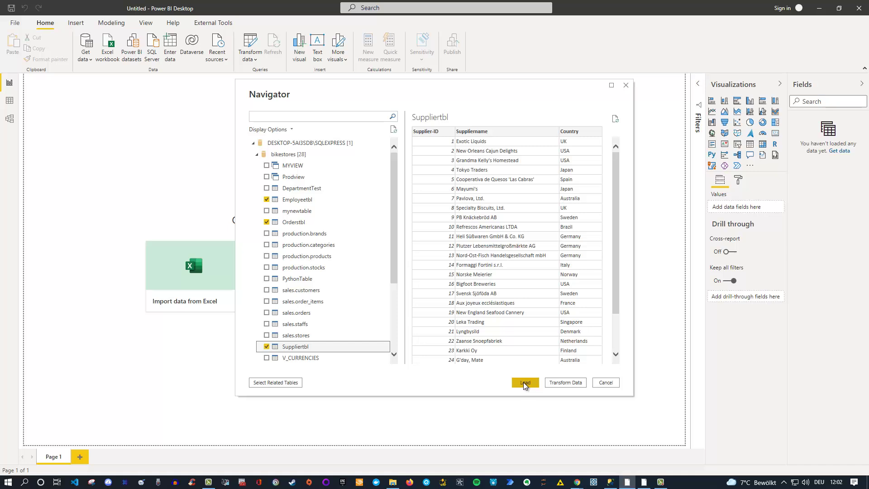
left_click(525, 382)
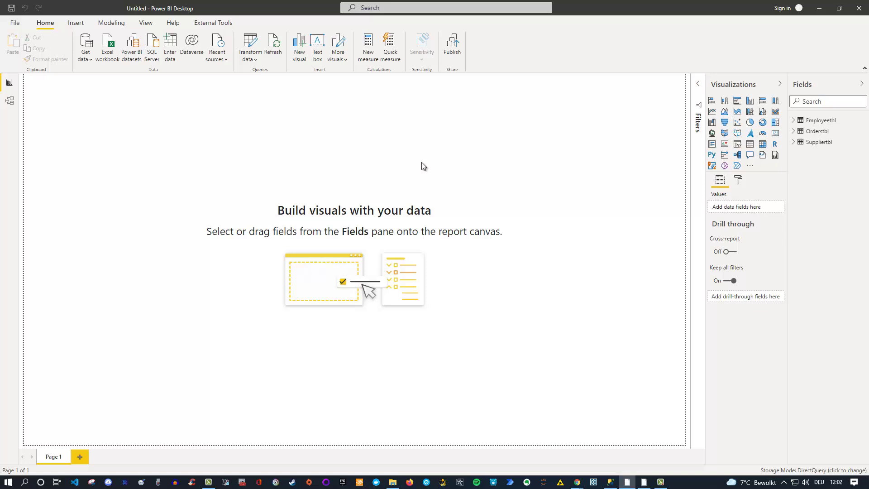
Build a map of Orderstbl Sales by CustomerCountry, enlarge it and move it right.
left_click(794, 133)
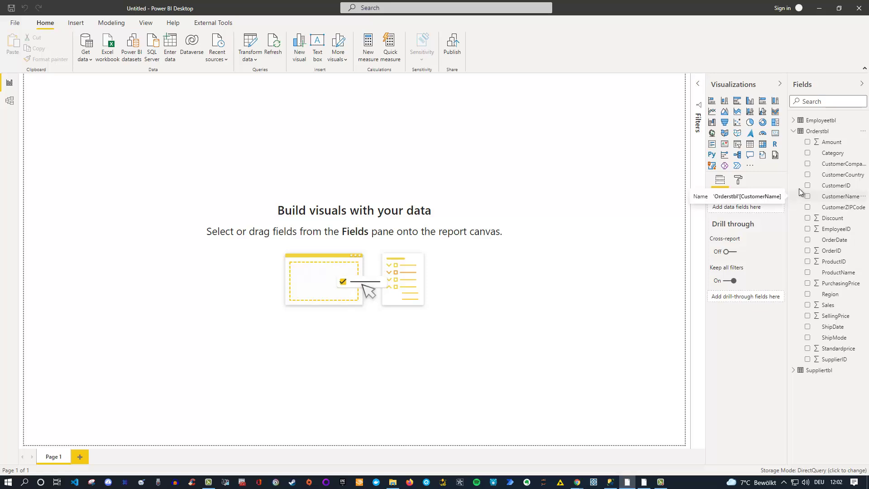
left_click(808, 165)
left_click(808, 165)
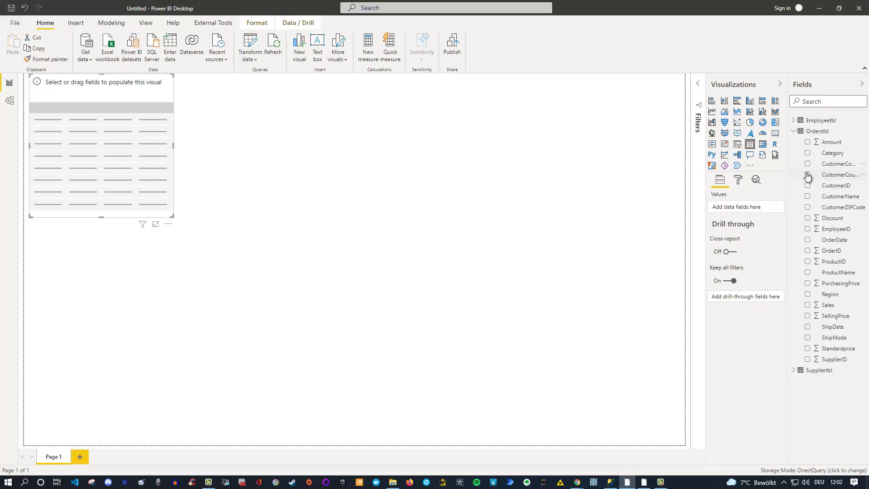
left_click(807, 175)
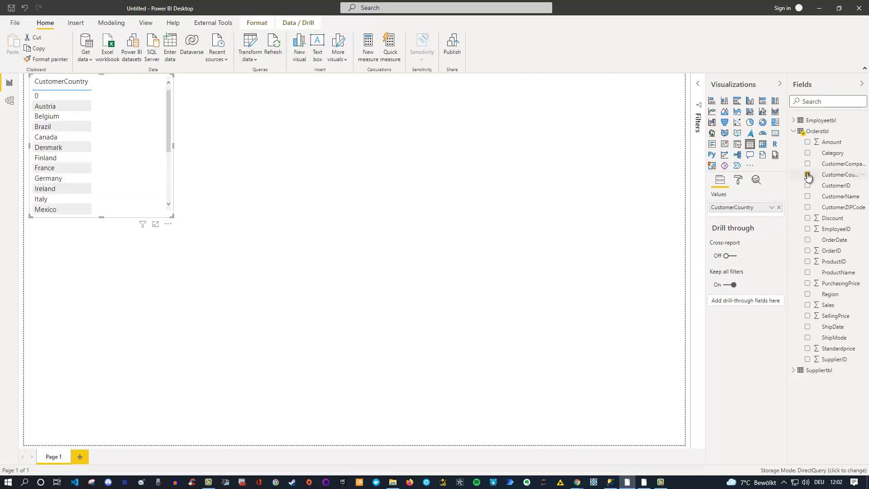
left_click(807, 305)
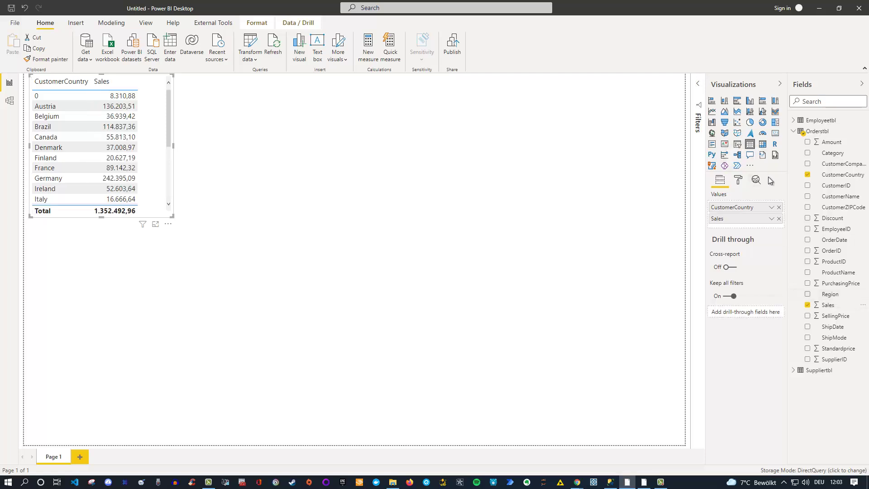
left_click(711, 133)
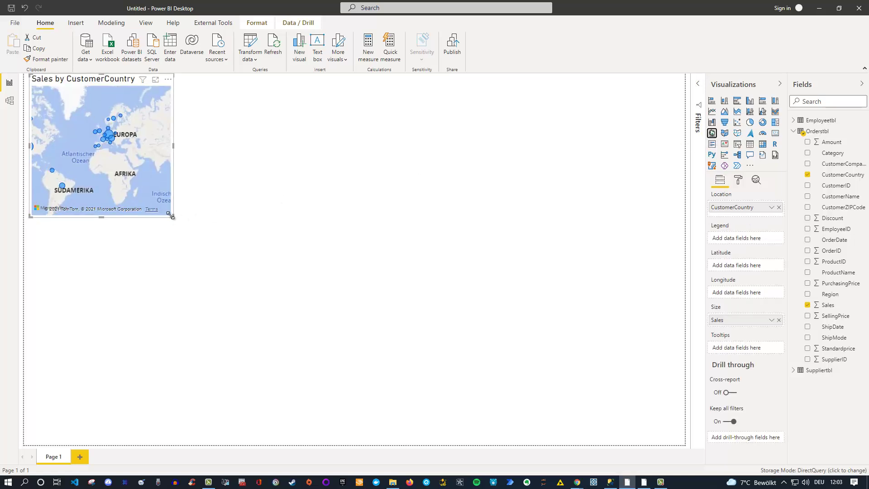
left_click_drag(172, 216, 358, 291)
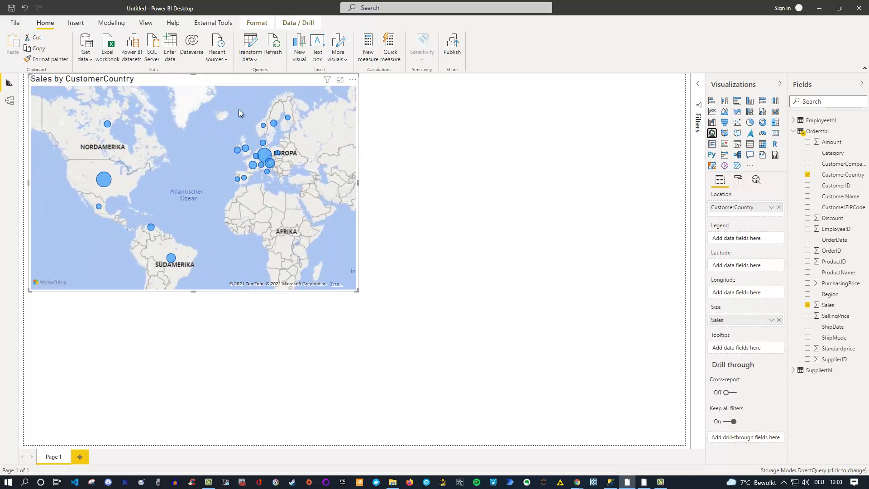
left_click_drag(222, 79, 544, 80)
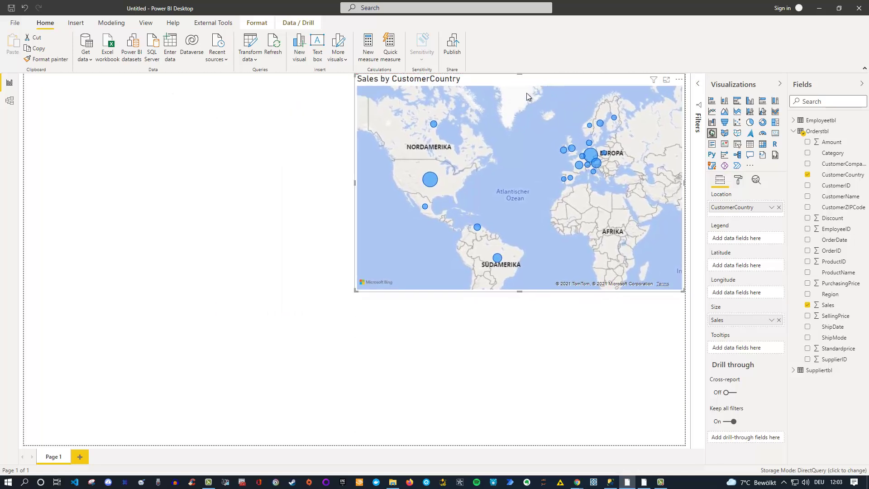
Create a Sales by Category bar chart from the Category and Sales fields.
left_click(233, 191)
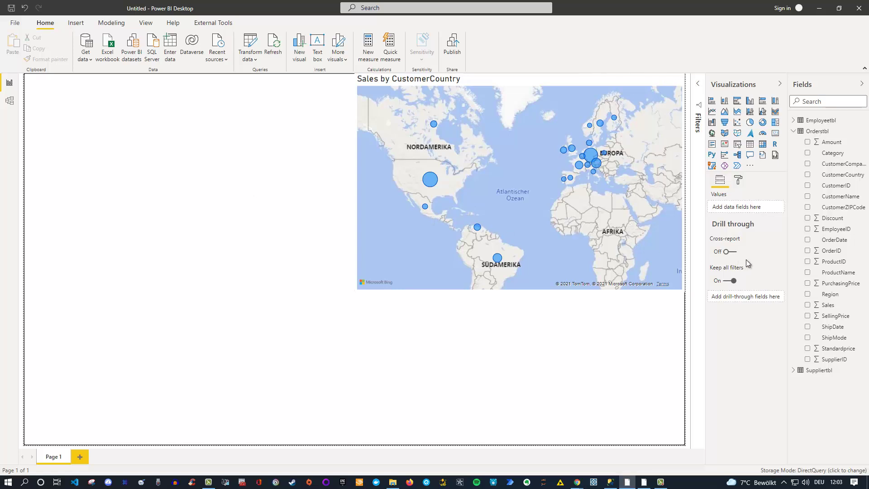
left_click(808, 154)
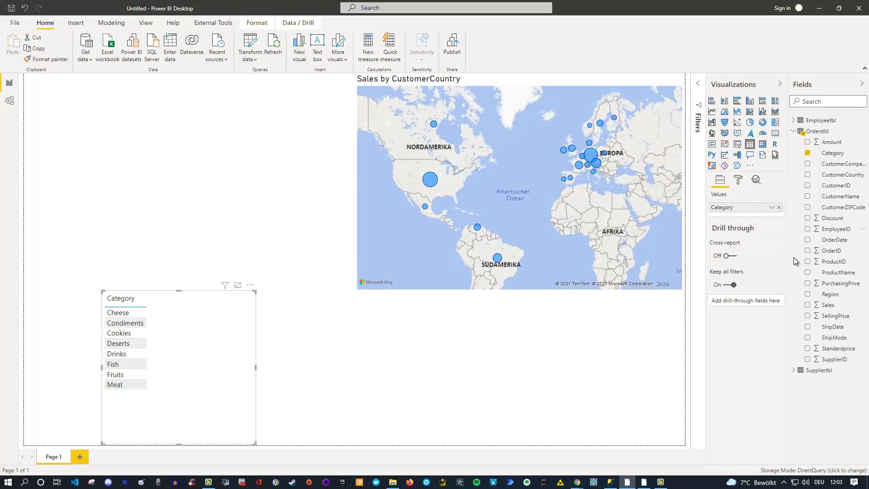
left_click(808, 305)
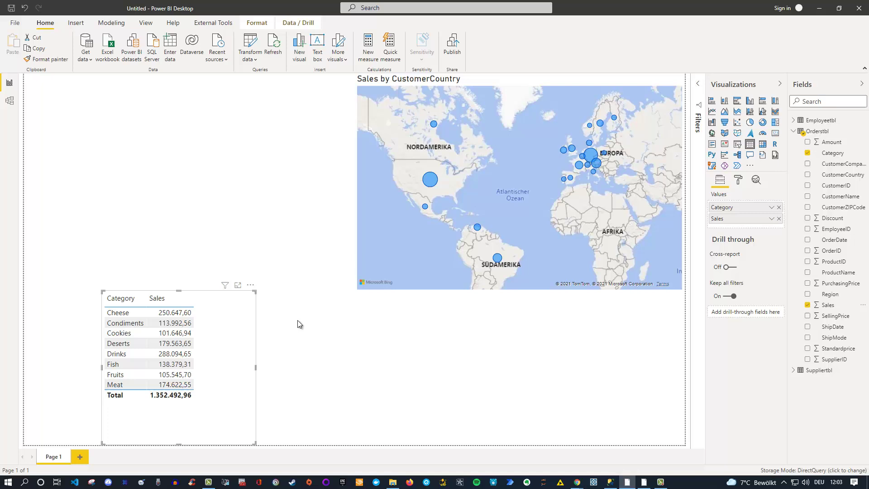
left_click(737, 101)
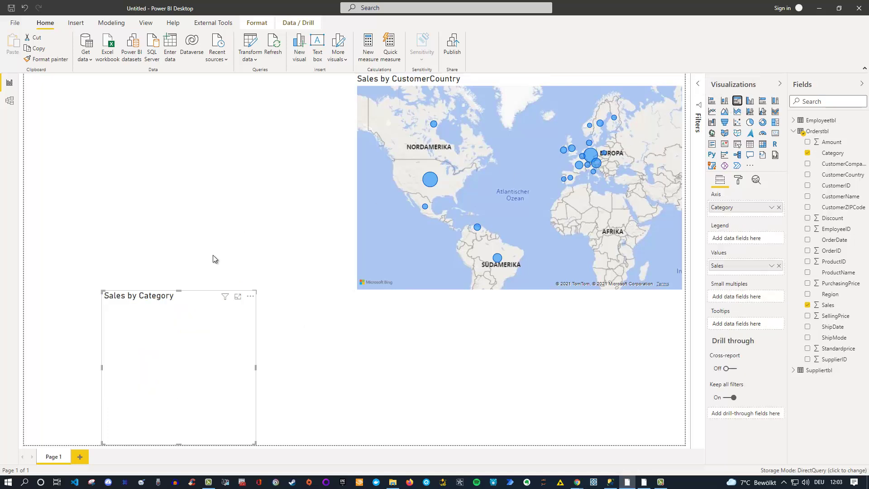
Enlarge the bar chart and position it at the top left of the page.
left_click(255, 290)
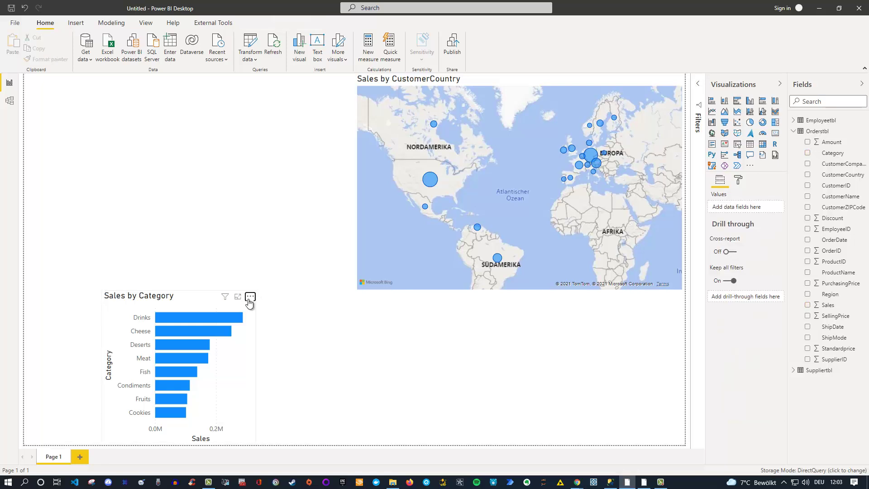
left_click(249, 297)
left_click(239, 302)
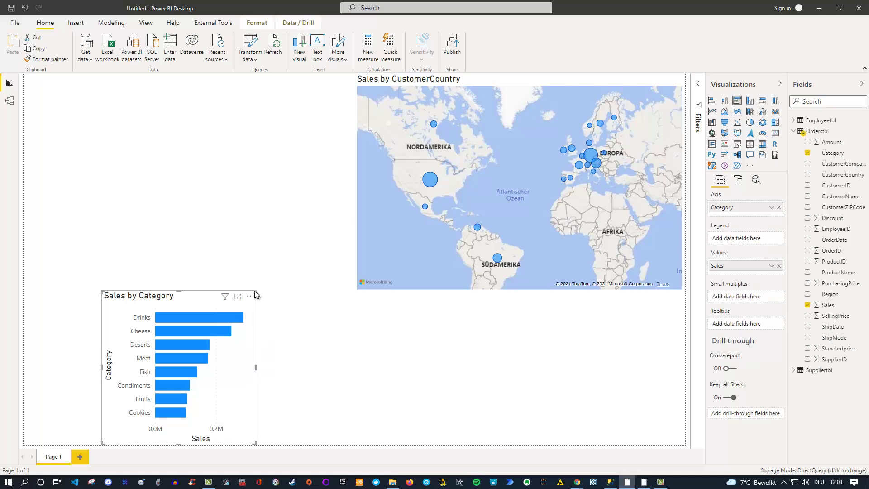
left_click_drag(256, 290, 363, 197)
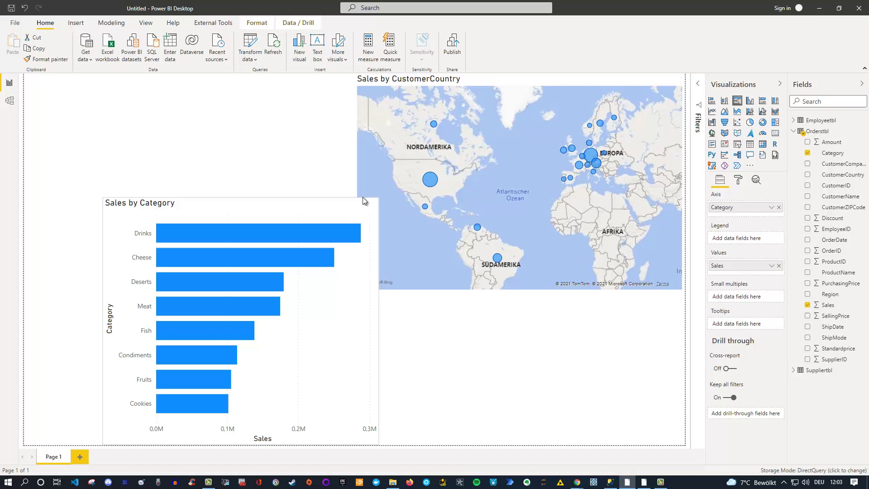
left_click_drag(278, 195, 228, 113)
left_click(433, 357)
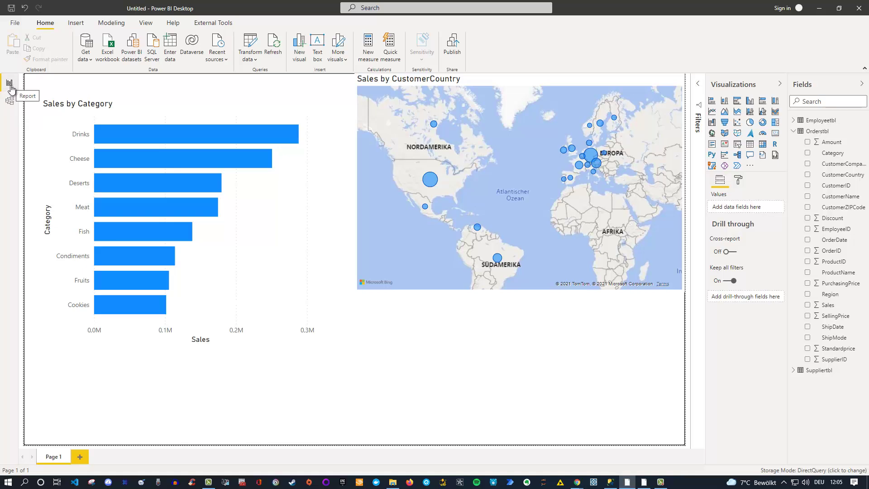
In Model view, relate Orderstbl.EmployeeID to Employeetbl.EmployeeID.
left_click(10, 101)
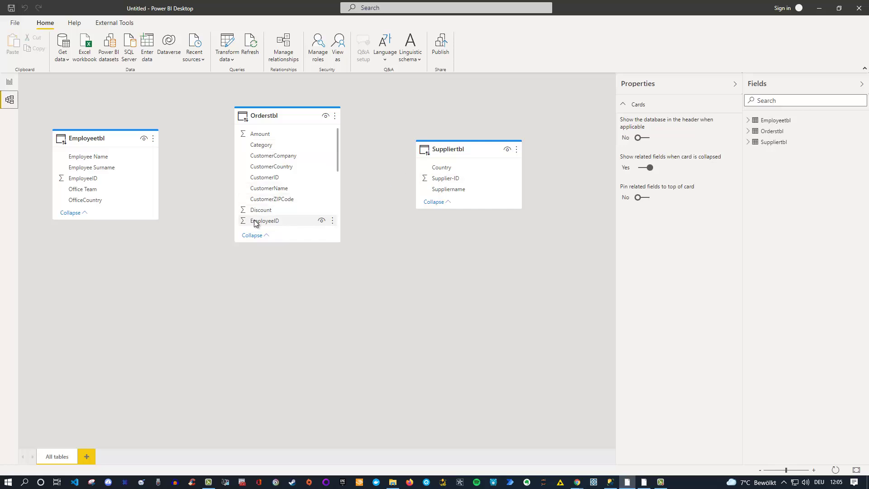
left_click_drag(255, 223, 91, 178)
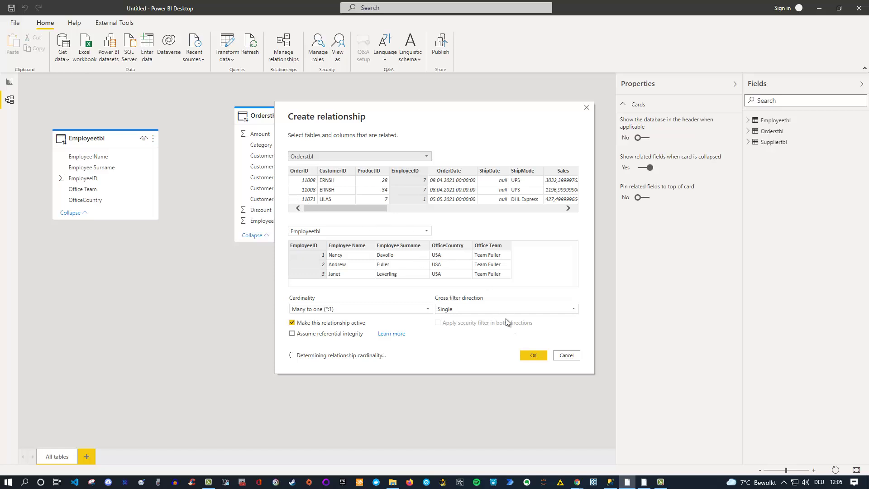
left_click(530, 355)
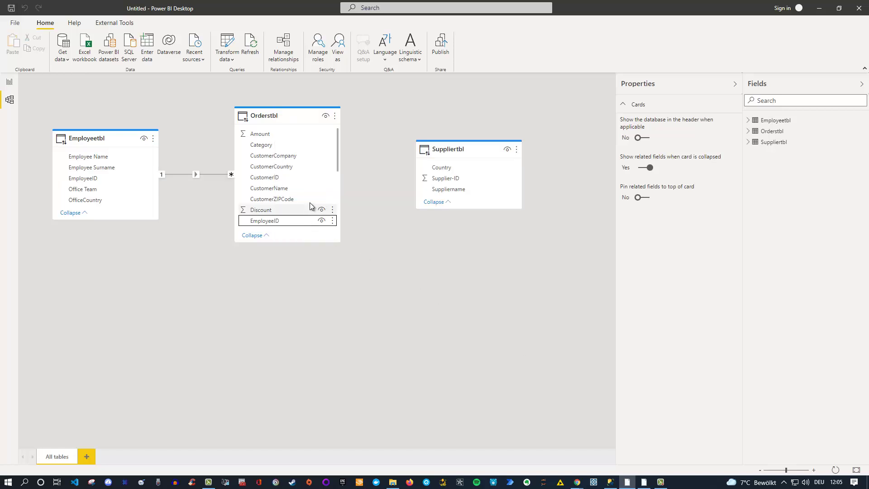
Relate Orderstbl.SupplierID to Suppliertbl's Supplier-ID, then return to Report view.
scroll(309, 200, "down", 3)
scroll(291, 215, "down", 3)
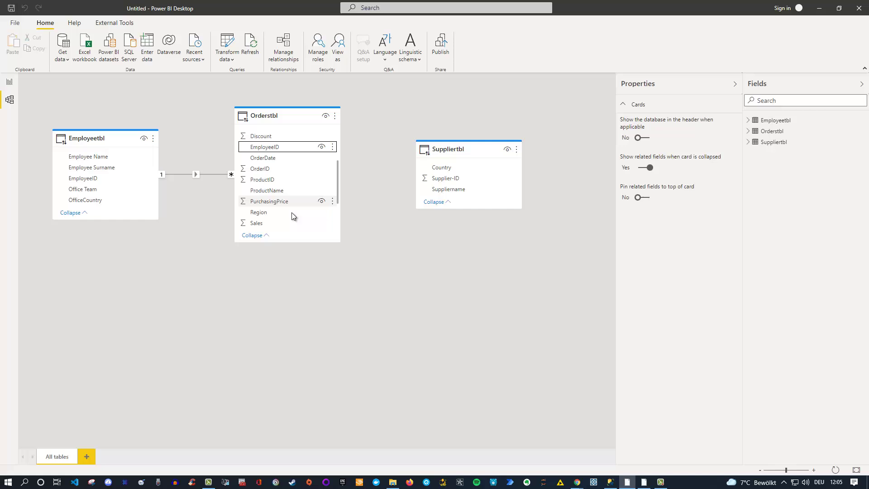
scroll(280, 220, "down", 1)
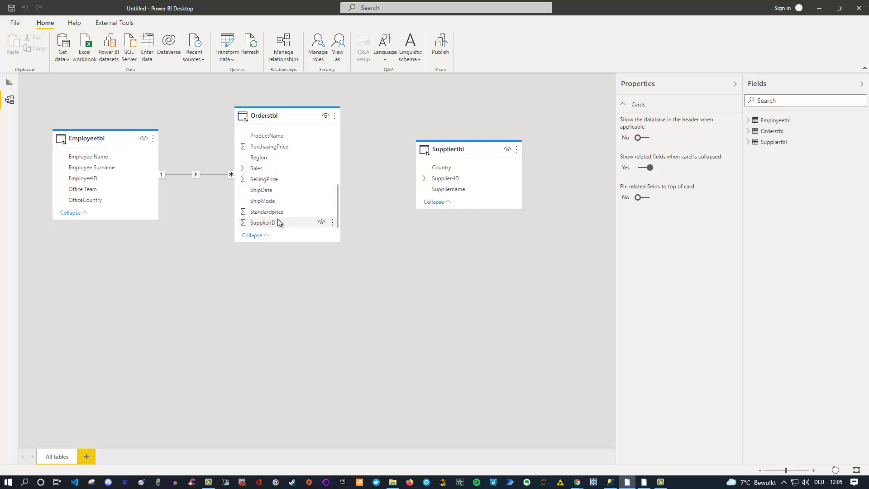
left_click_drag(277, 222, 446, 181)
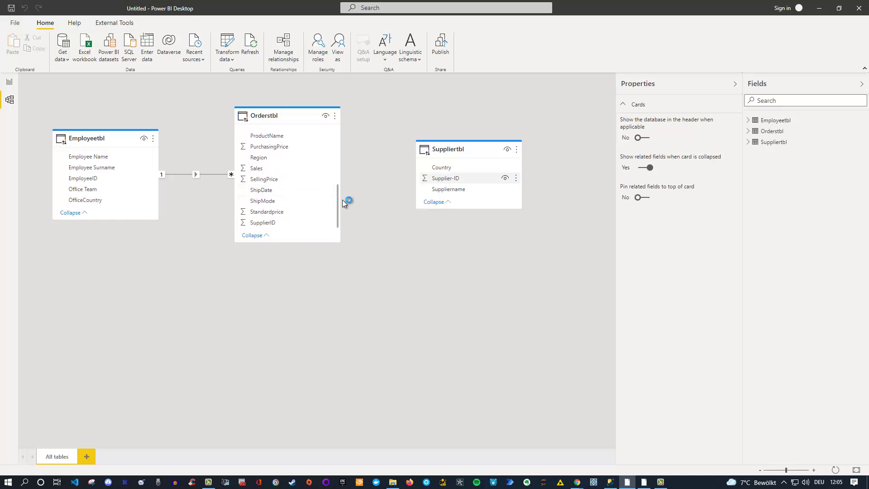
left_click(533, 356)
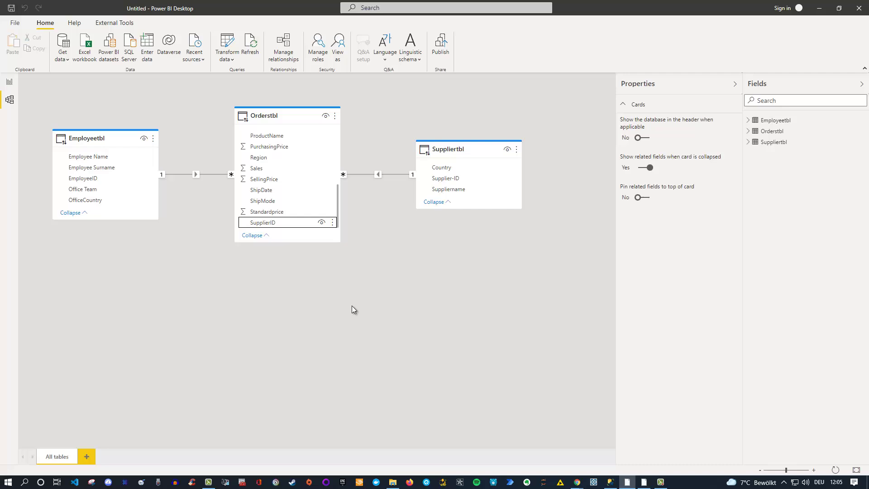
left_click(9, 82)
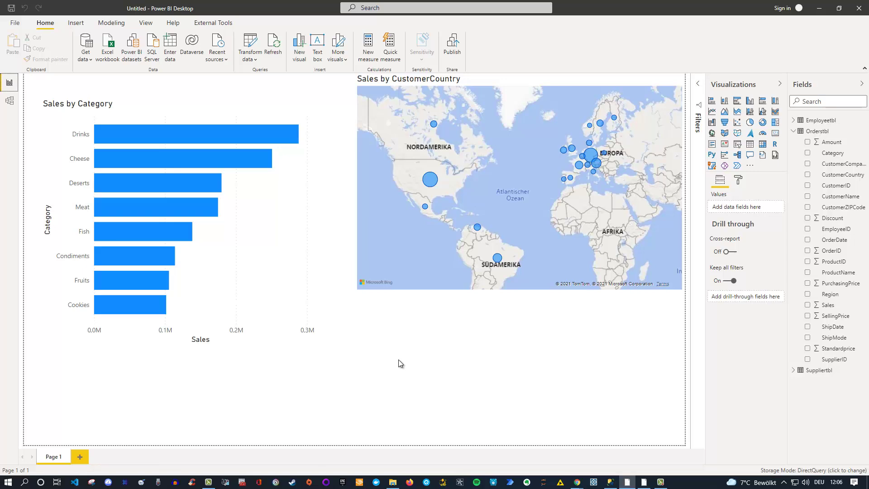
In Power Query Editor, refresh the preview and delete the Employeetbl, Orderstbl and Suppliertbl queries.
left_click(250, 43)
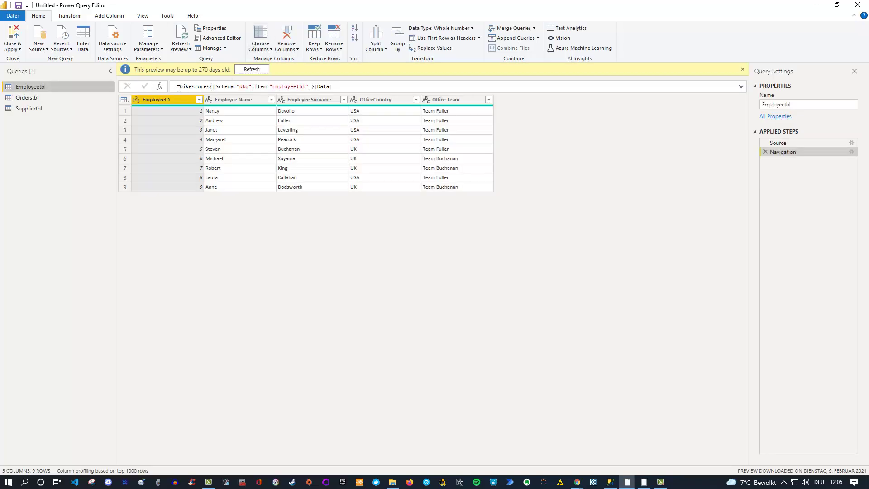
left_click(250, 69)
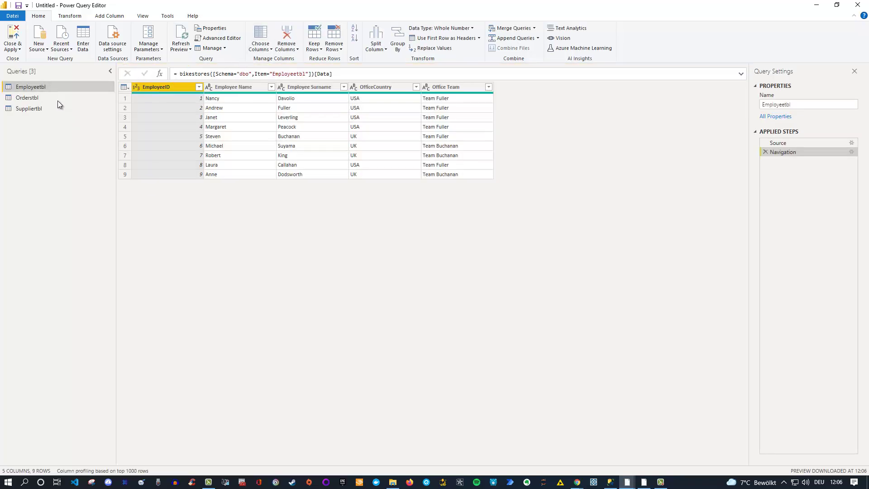
left_click(27, 110)
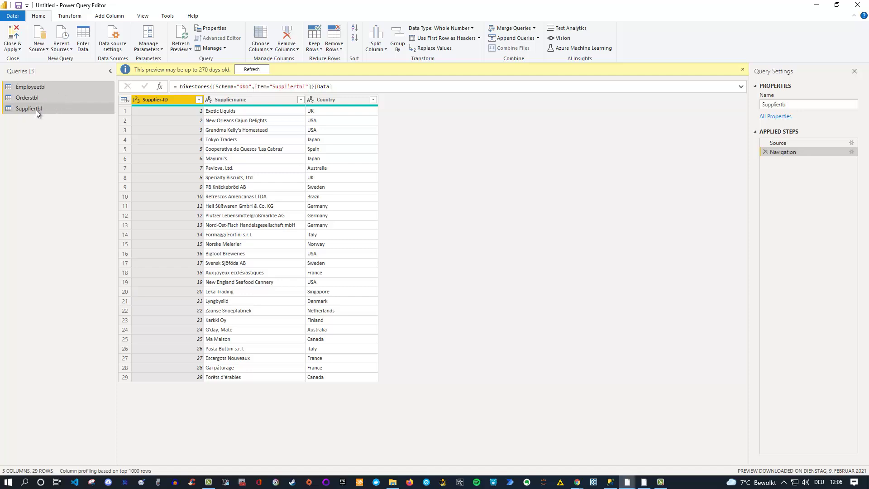
right_click(36, 110)
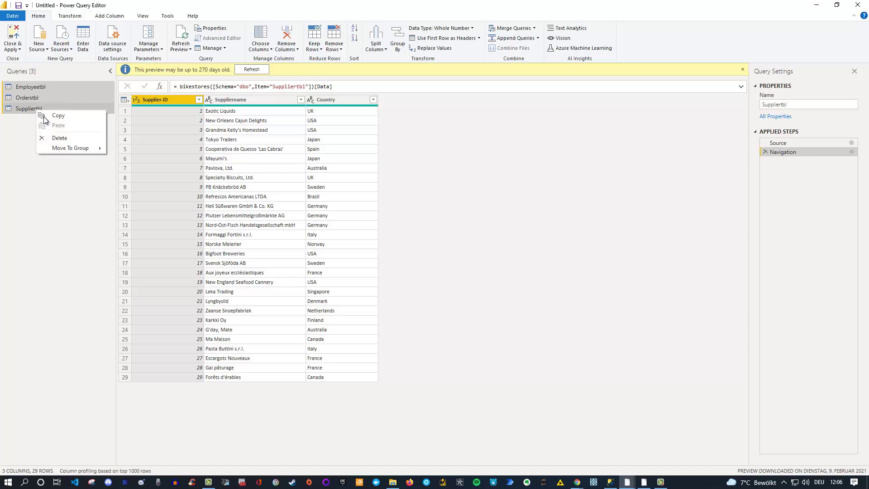
left_click(63, 139)
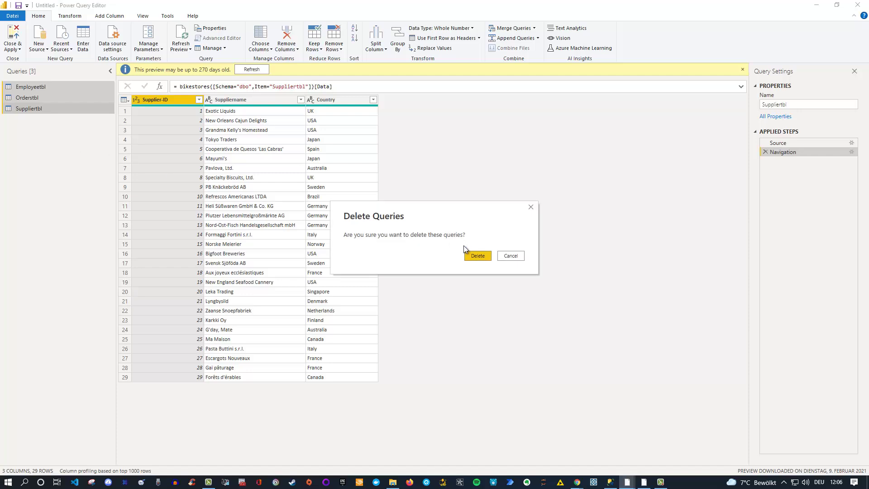
left_click(476, 257)
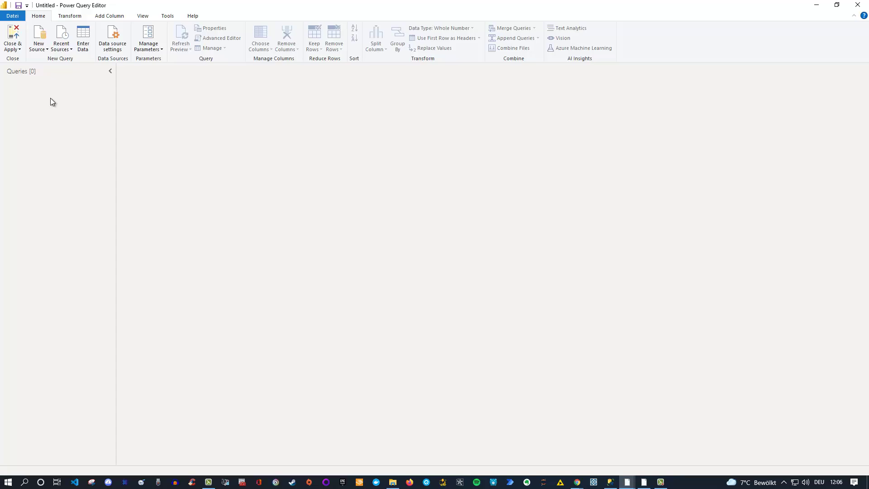
Close & Apply the emptied query set, leaving both visuals with field errors.
left_click(13, 32)
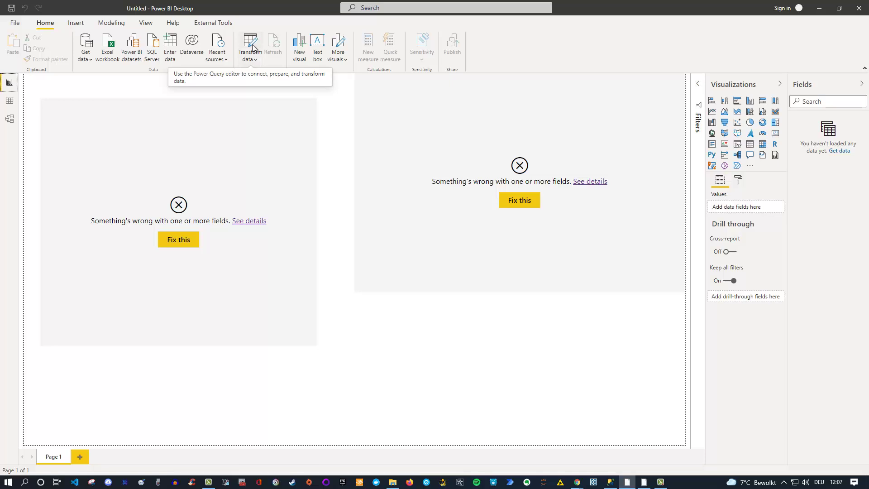
Connect to the SQL Server instance again, this time in Import mode.
left_click(153, 55)
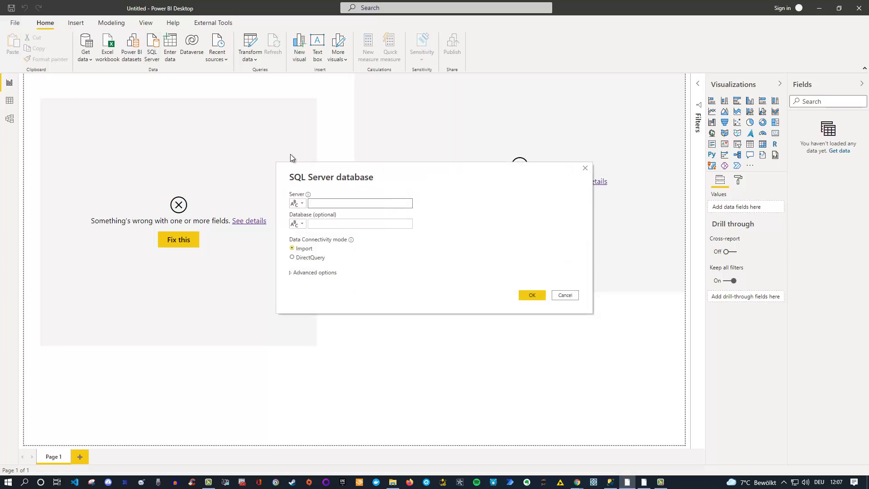
type("DESKTOP-5AI3SDB\\SQLEXPRESS")
left_click(529, 296)
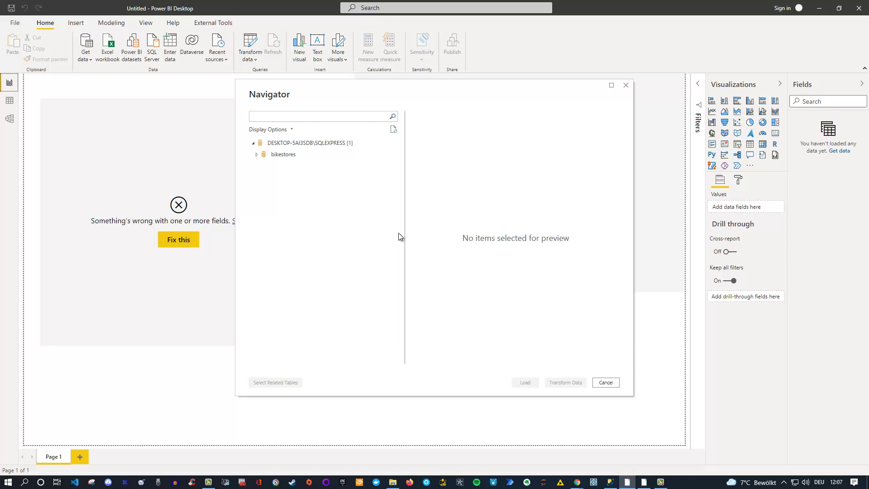
Select Employeetbl, Orderstbl and Suppliertbl in bikestores and load them.
left_click(256, 154)
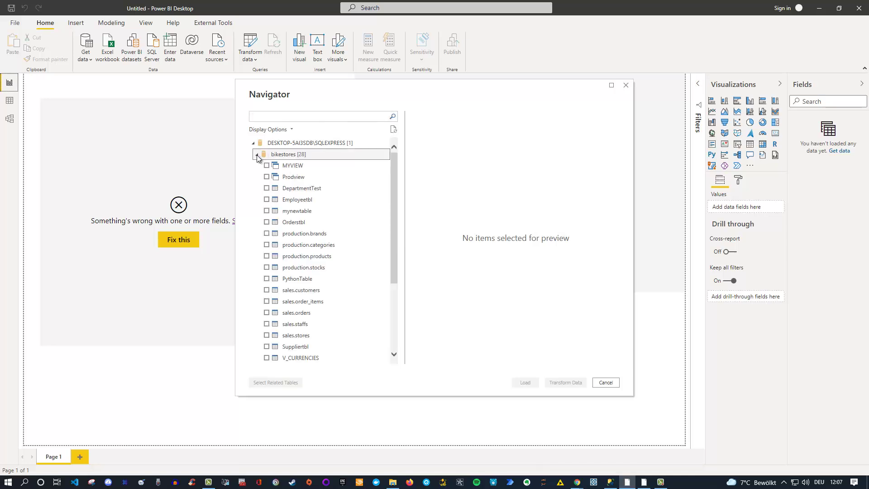
left_click(266, 199)
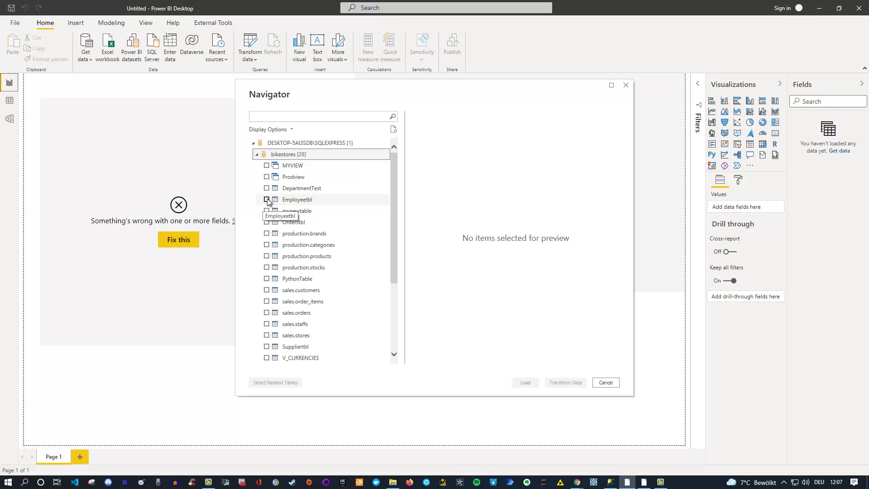
left_click(266, 221)
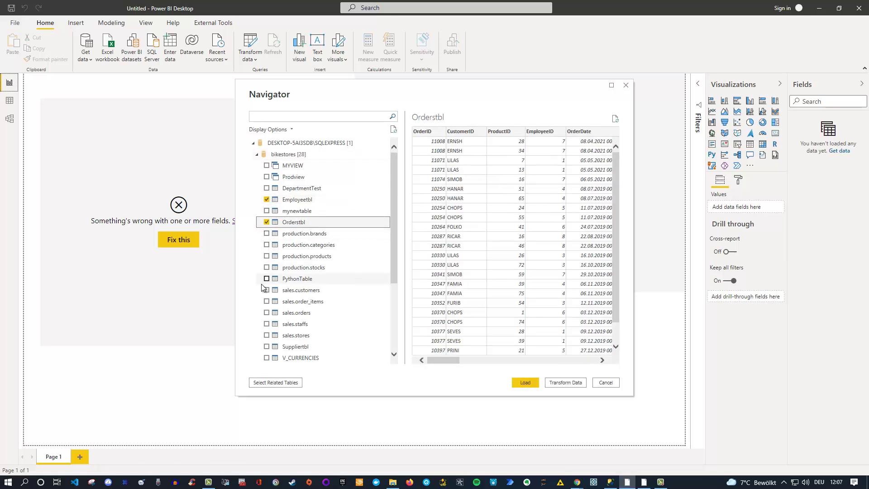
left_click(266, 346)
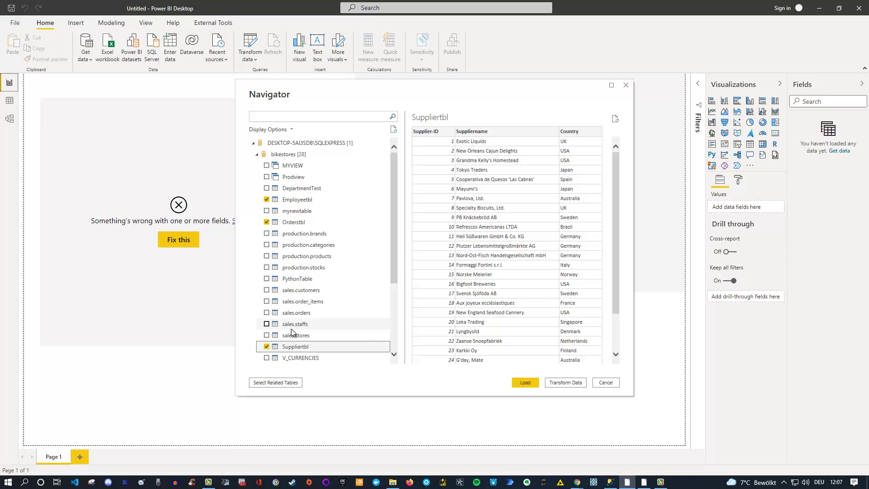
left_click(528, 382)
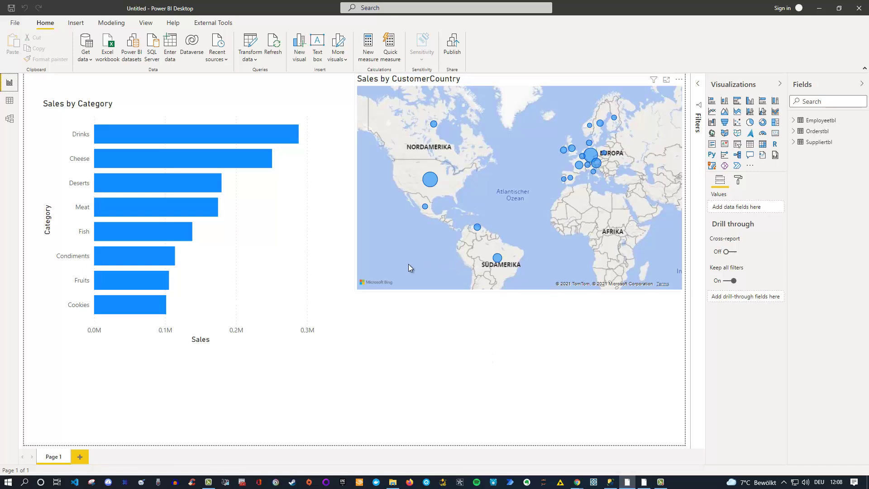
left_click(233, 134)
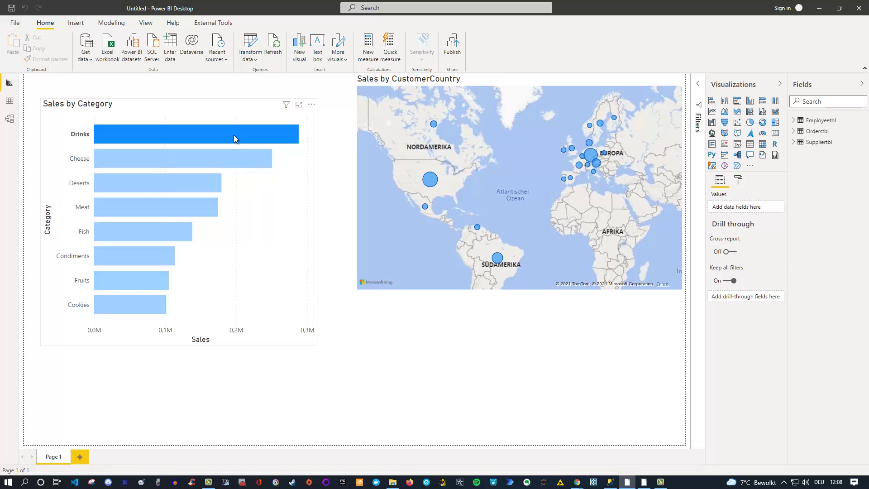
left_click(260, 137)
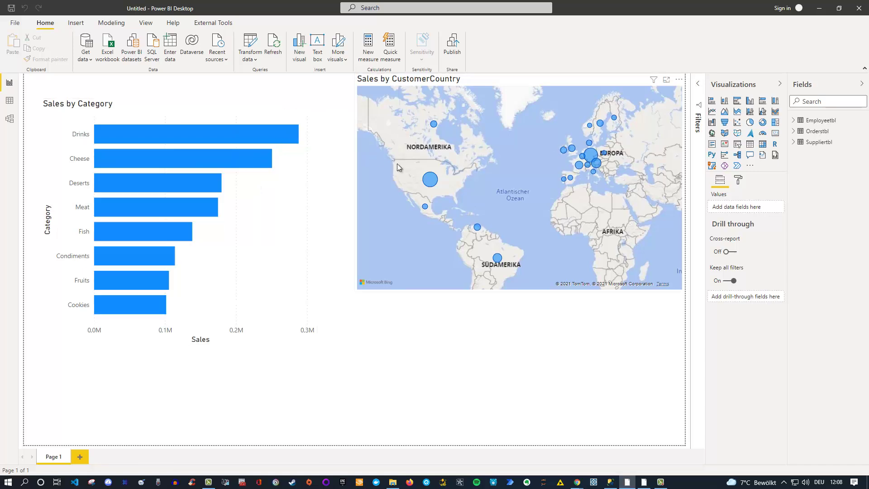
left_click(433, 179)
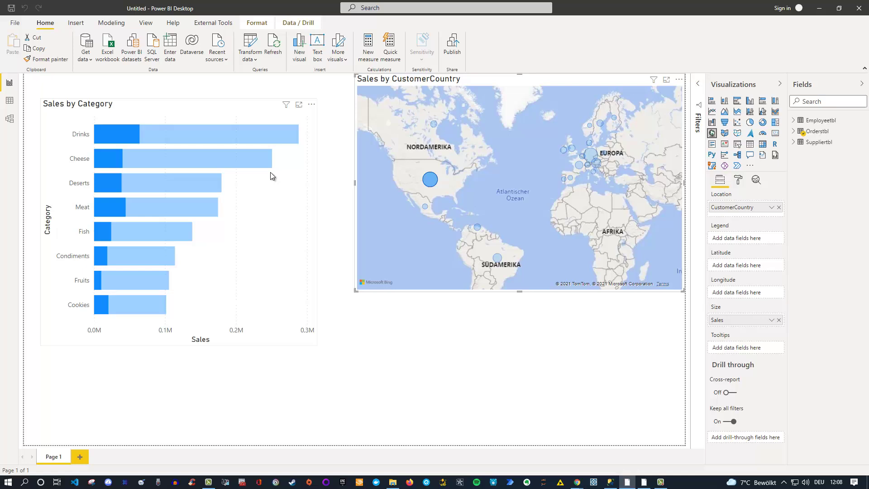
left_click(419, 184)
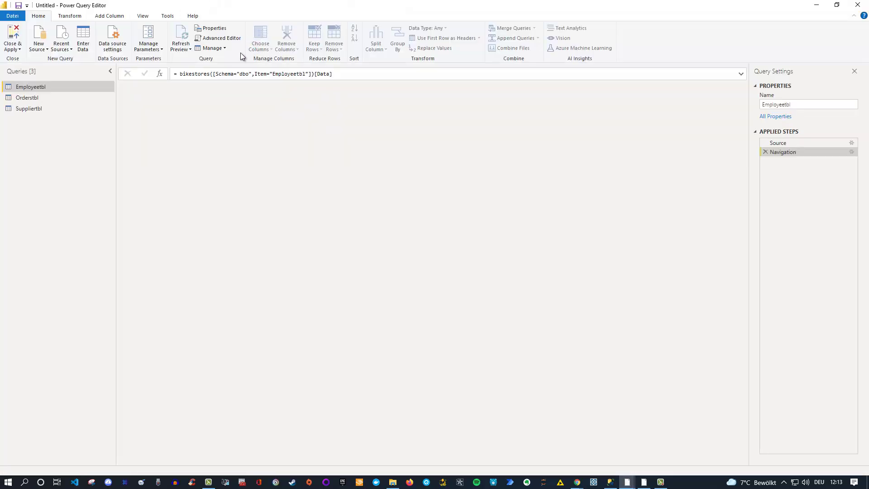
Delete the Employeetbl, Orderstbl and Suppliertbl queries and Close & Apply.
left_click(49, 109, "shift")
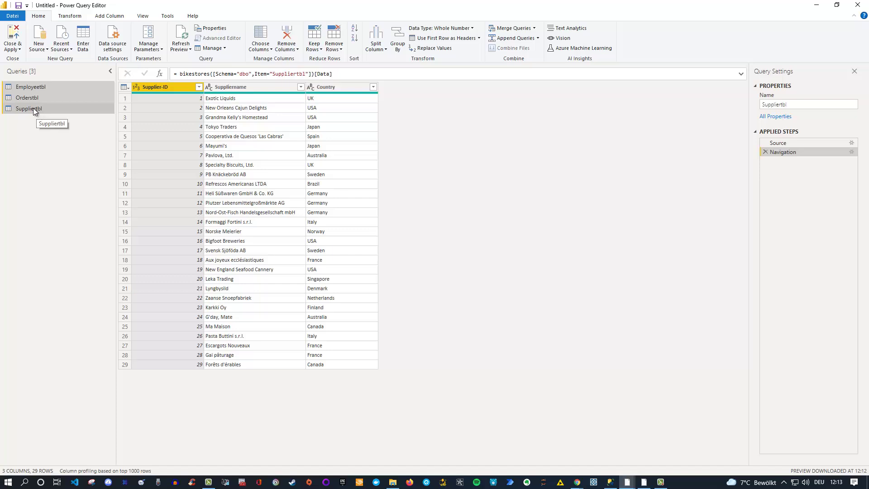
right_click(32, 107)
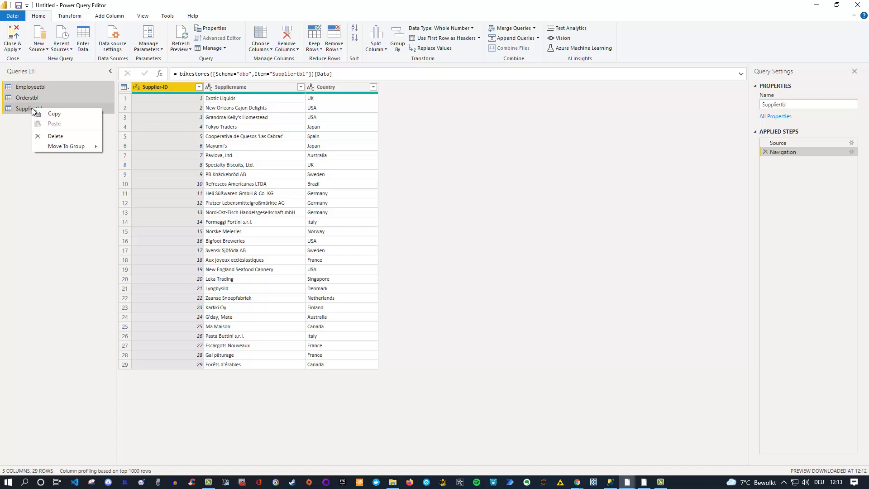
left_click(61, 134)
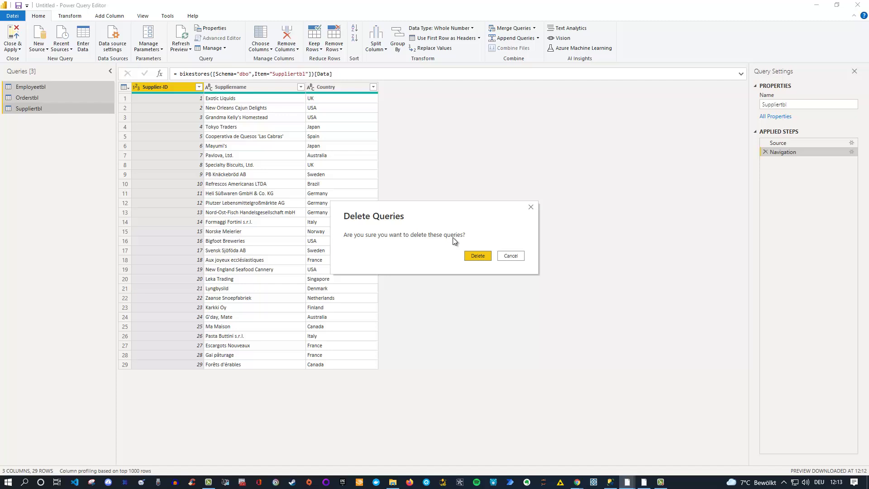
left_click(484, 256)
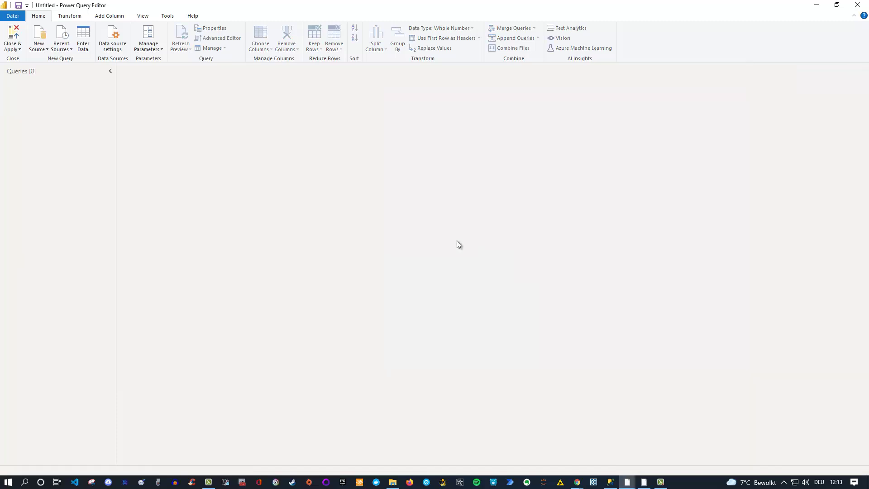
left_click(14, 35)
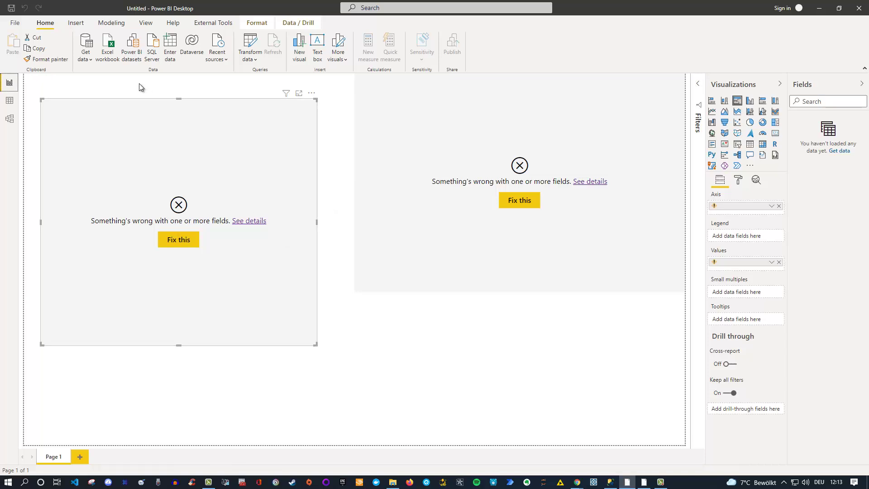
Open PBI_Training.xlsx as an Excel source and select the Employees, Orders and Suppliers sheets.
left_click(109, 41)
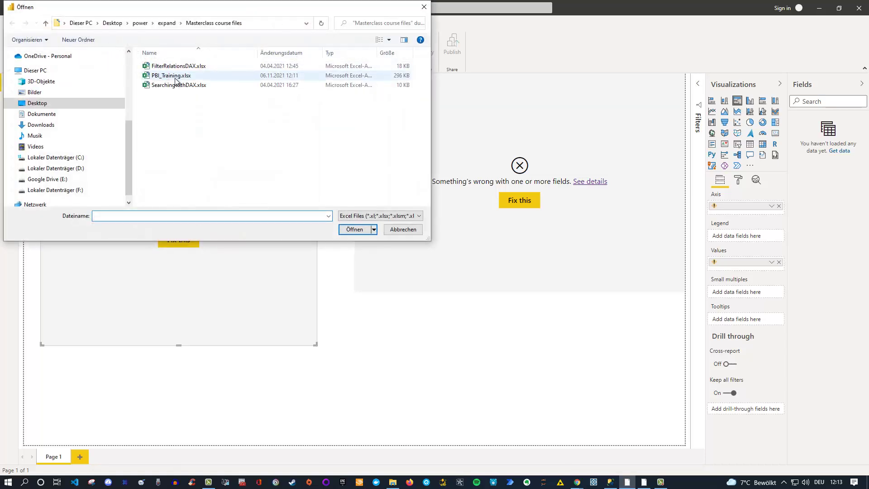
left_click(175, 77)
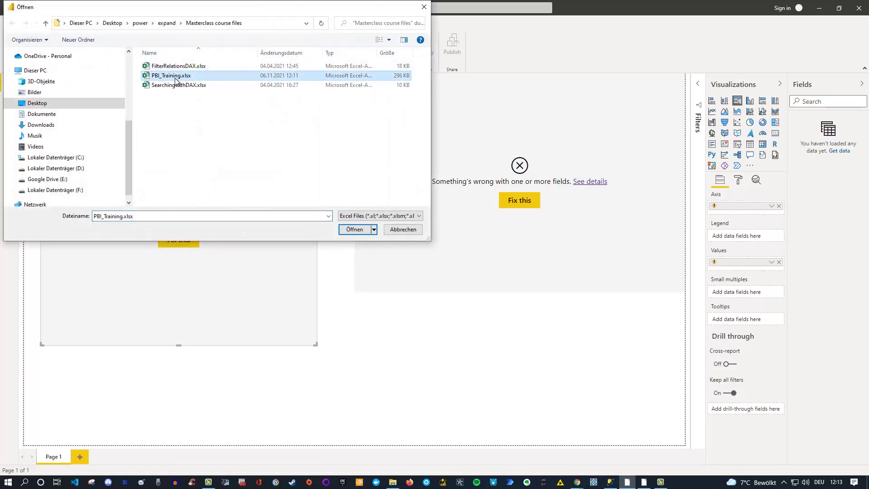
left_click(353, 230)
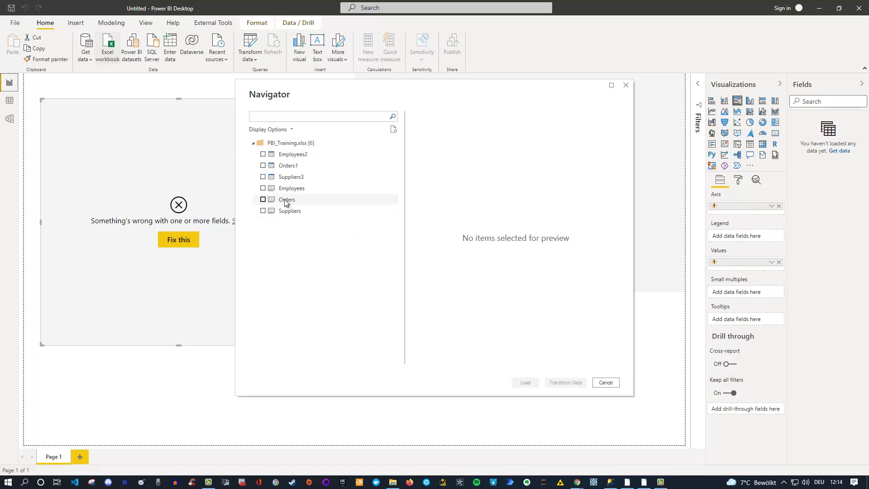
left_click(263, 189)
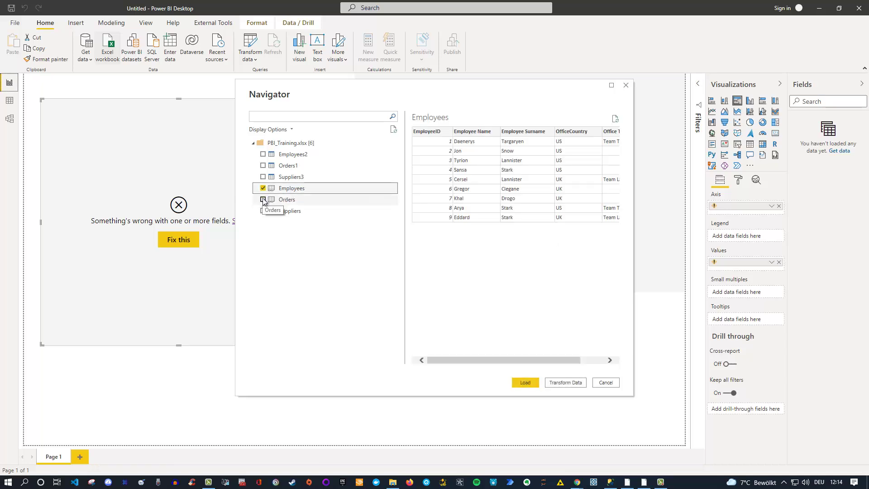
left_click(264, 200)
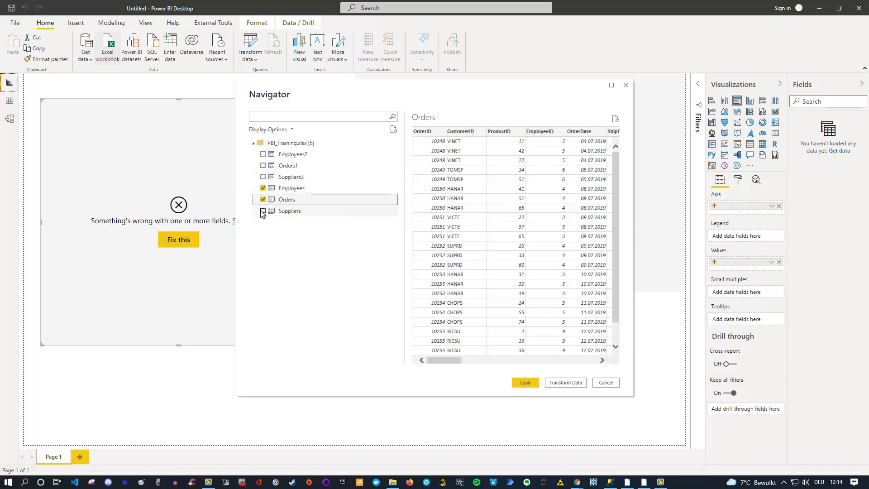
left_click(263, 211)
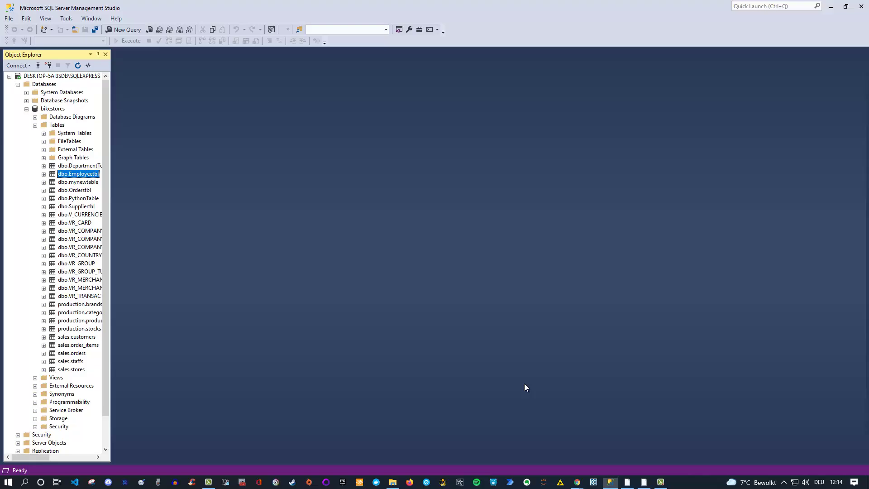
Return from SSMS to Power BI Desktop with the Employees, Orders and Suppliers tables loaded.
key("alt+Tab")
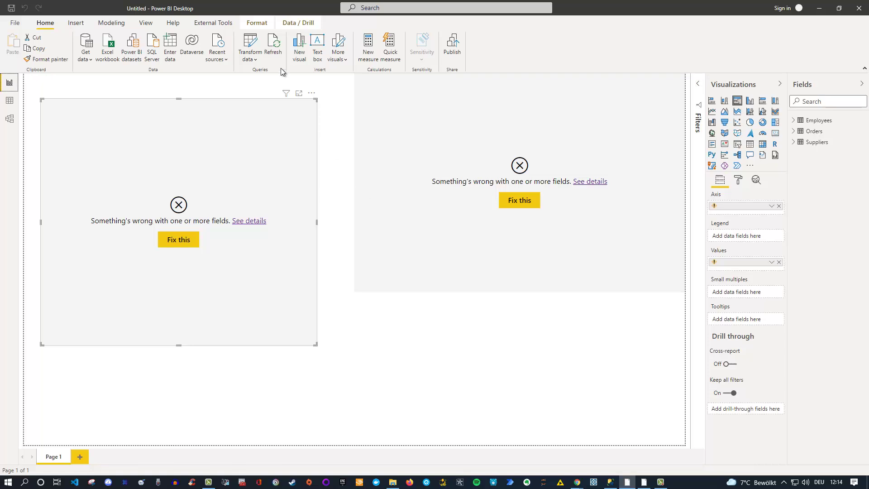
In Power Query Editor, rename the Employees query to Employeetbl.
left_click(250, 45)
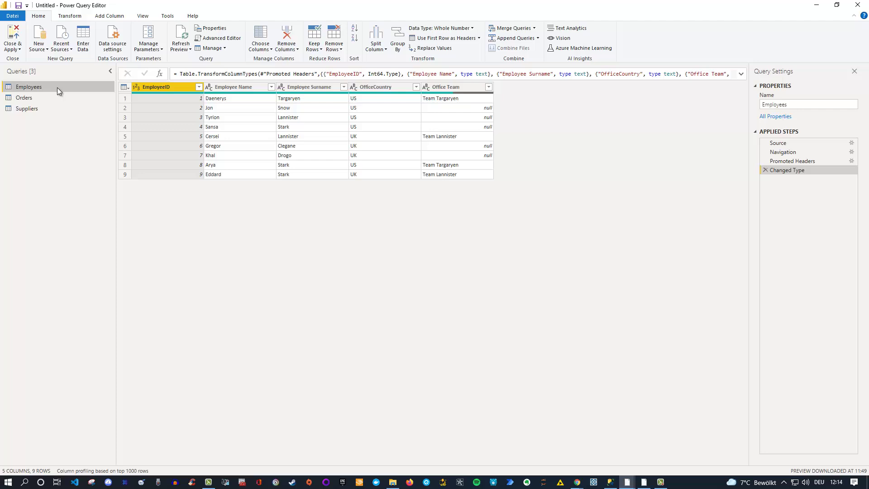
left_click(791, 105)
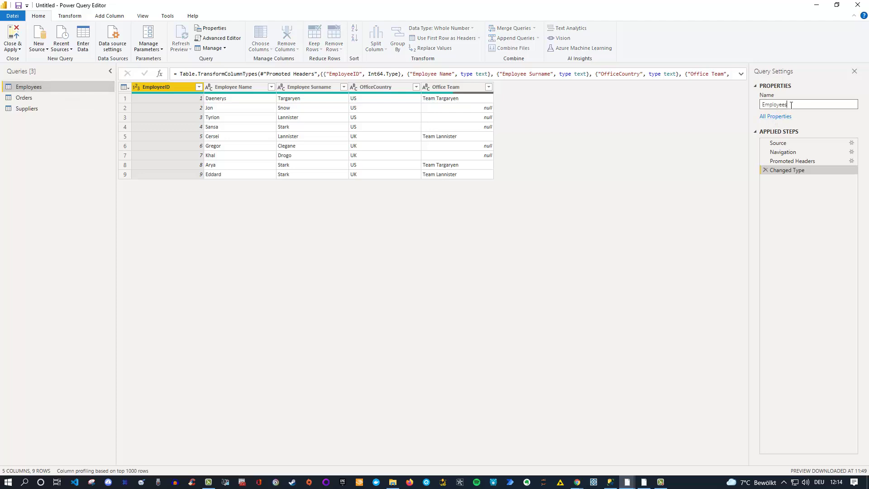
key("BackSpace")
type("tbl")
key("Return")
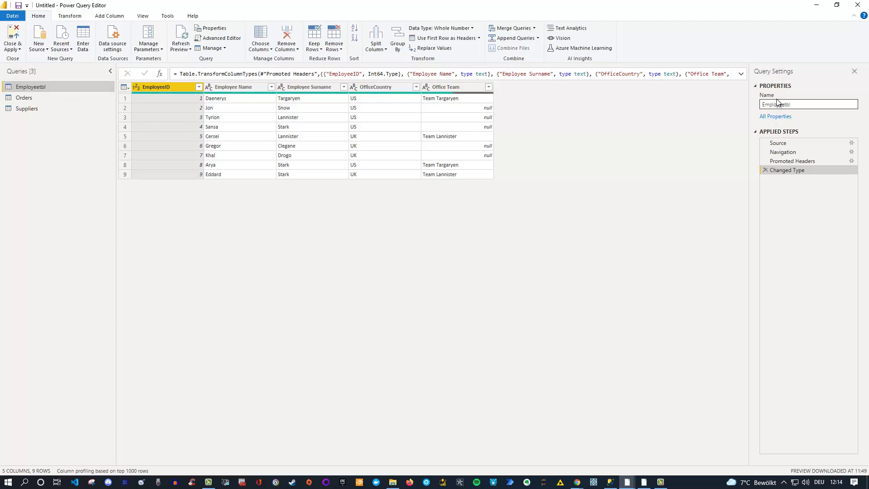
Rename the Orders and Suppliers queries to Orderstbl and Suppliertbl.
left_click(28, 98)
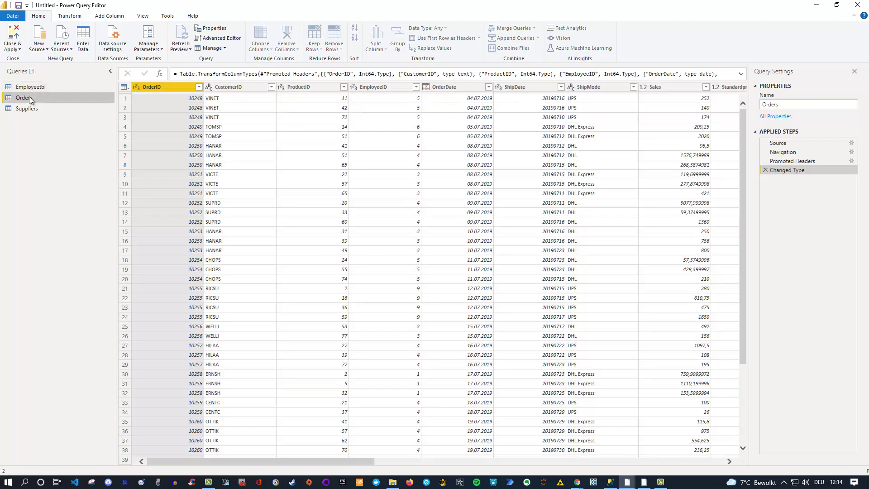
left_click(795, 104)
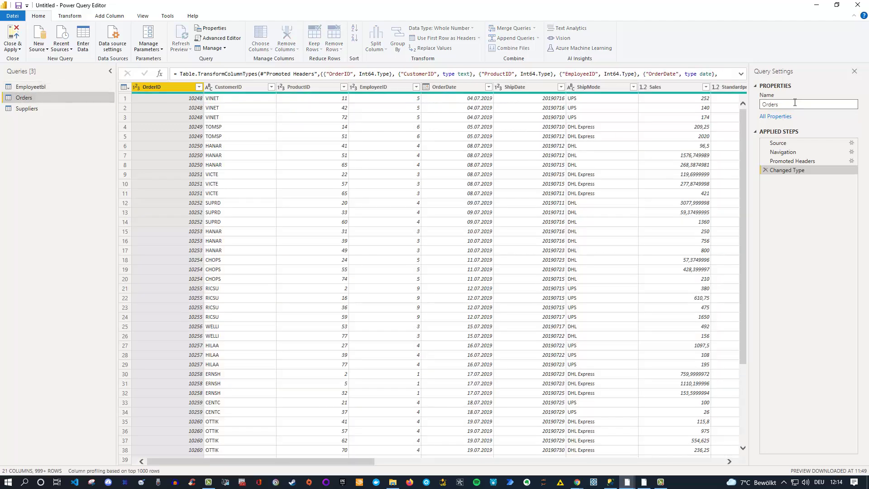
type("tbl")
key("Return")
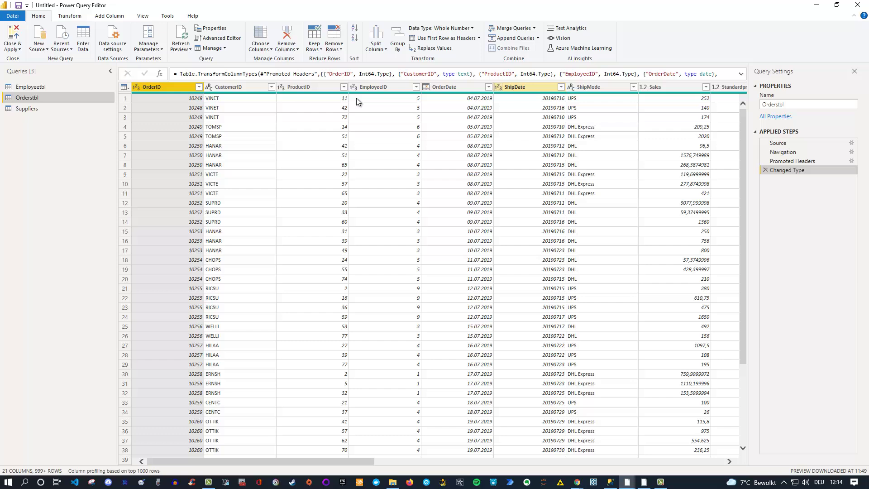
left_click(47, 109)
left_click(798, 105)
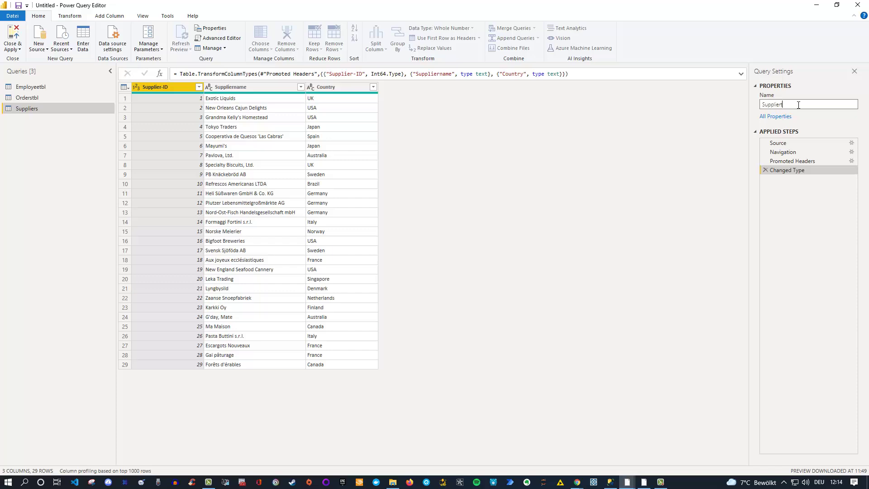
type("tbl")
key("Return")
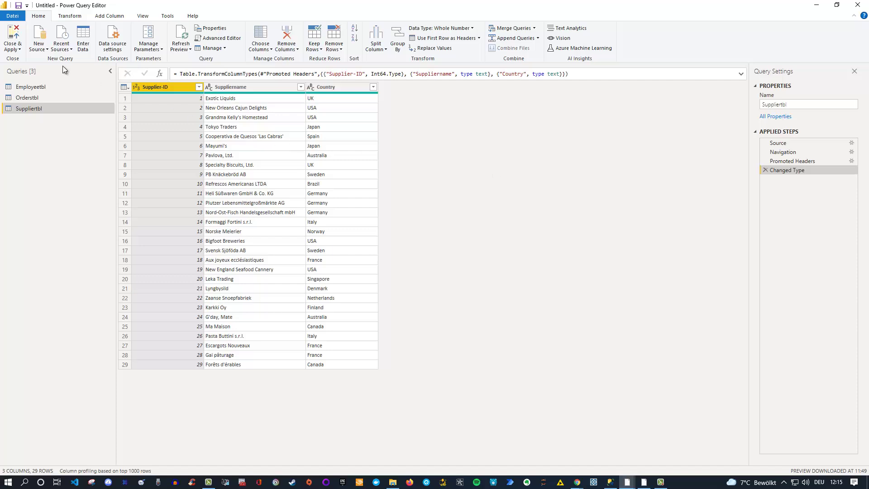
Close & Apply the renamed Employeetbl, Orderstbl and Suppliertbl queries to refresh the report visuals.
left_click(13, 40)
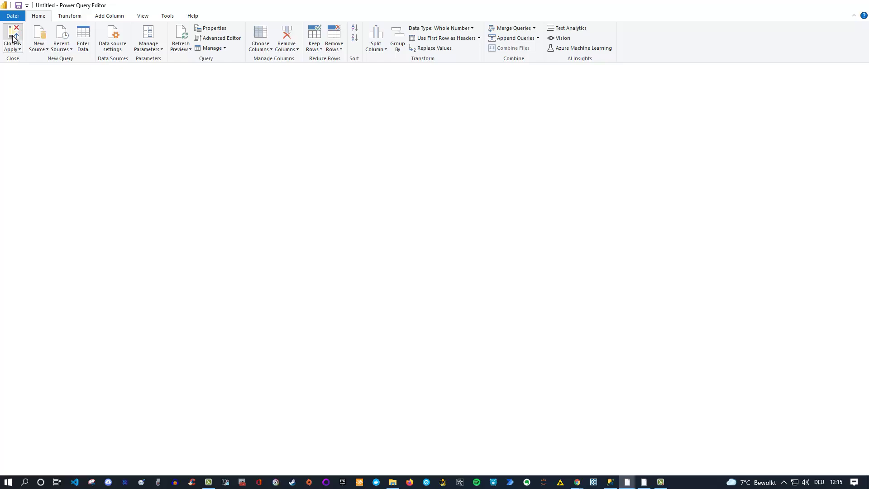